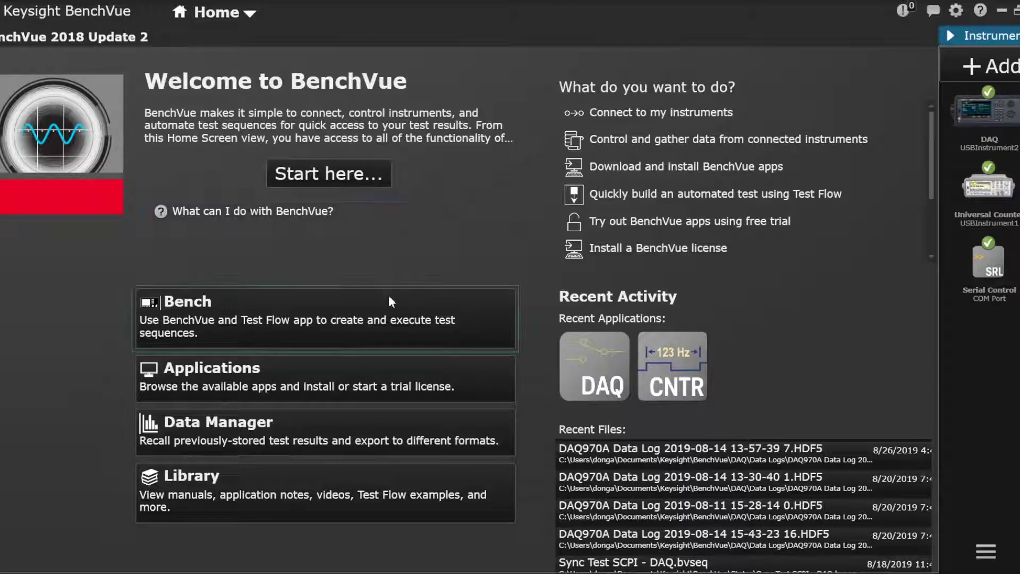
- Review the BenchVue DAQ app's details in the application list and return to the home screen
click(280, 372)
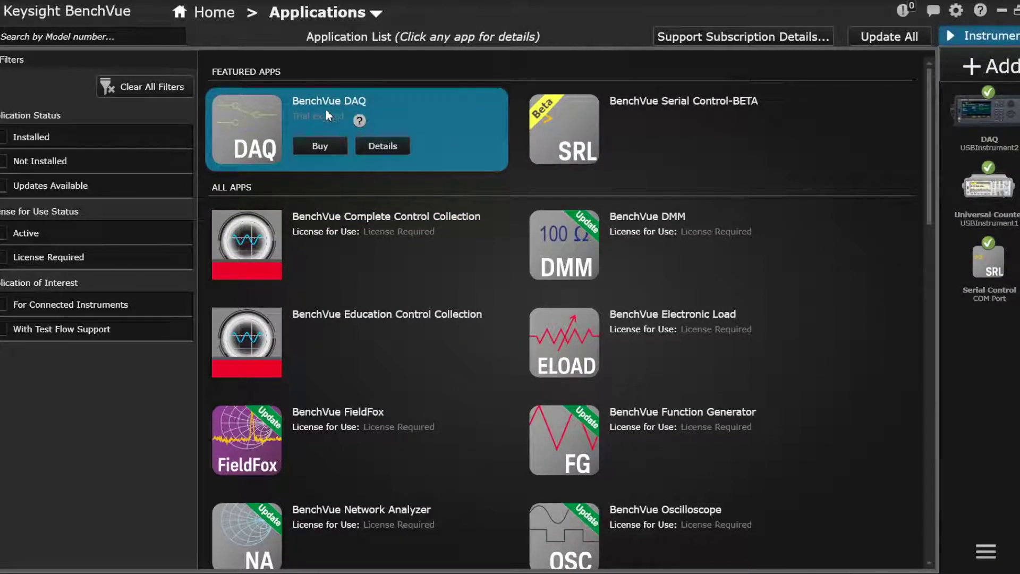
click(264, 133)
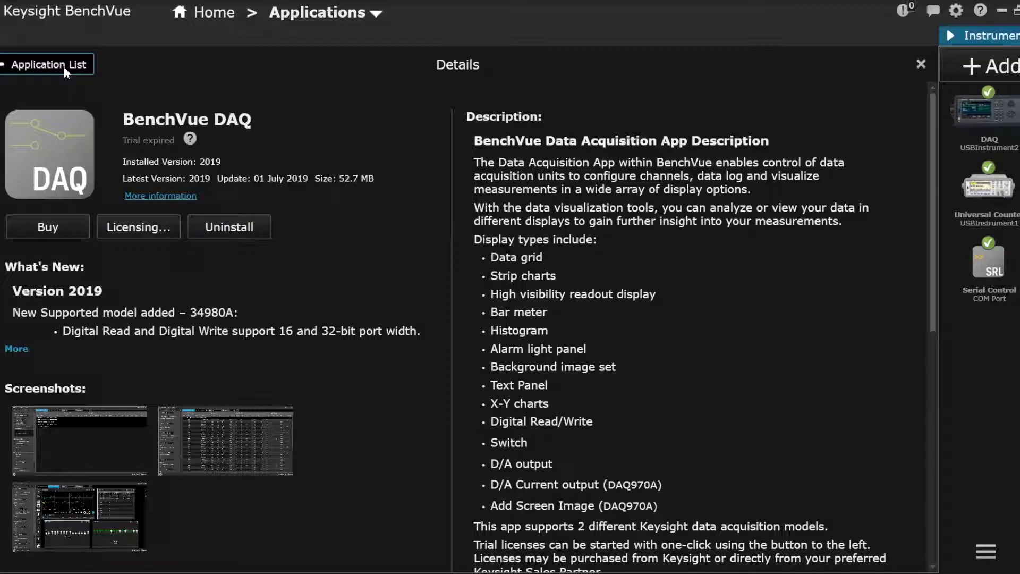
click(48, 65)
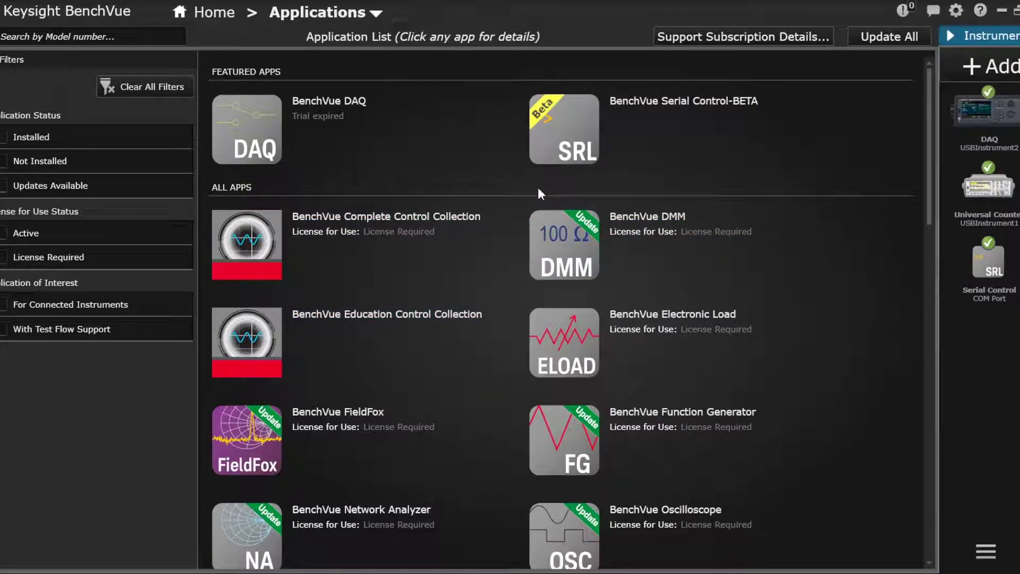
click(223, 14)
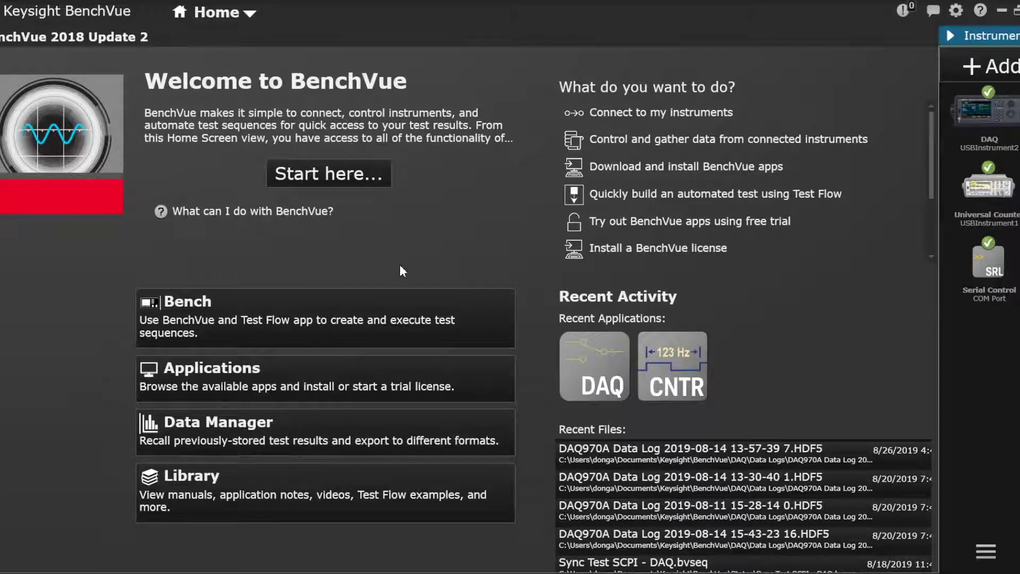
- Open the Bench workspace and expand the additional blocks in an undocked, maximized Test Flow window
click(346, 311)
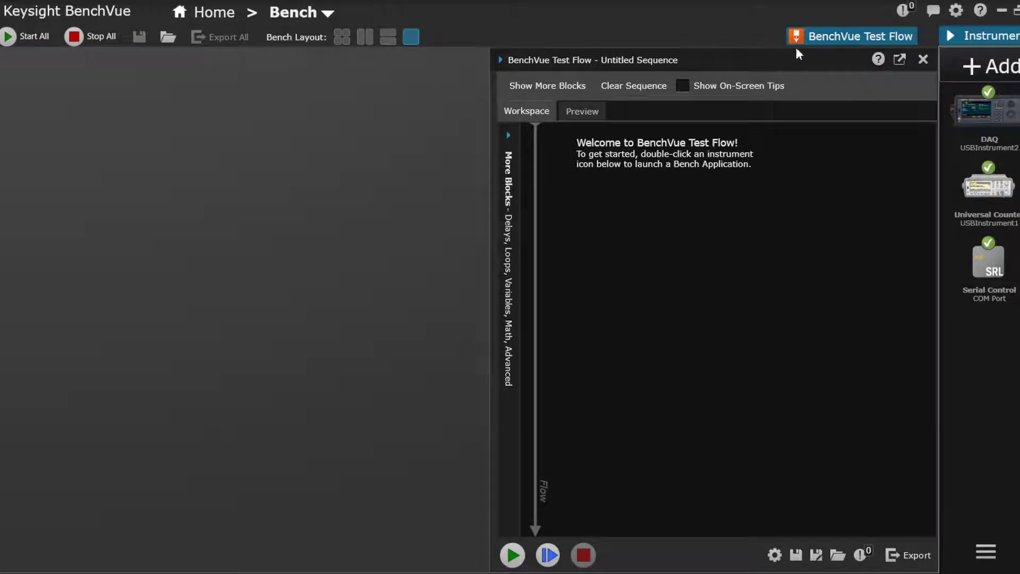
click(901, 59)
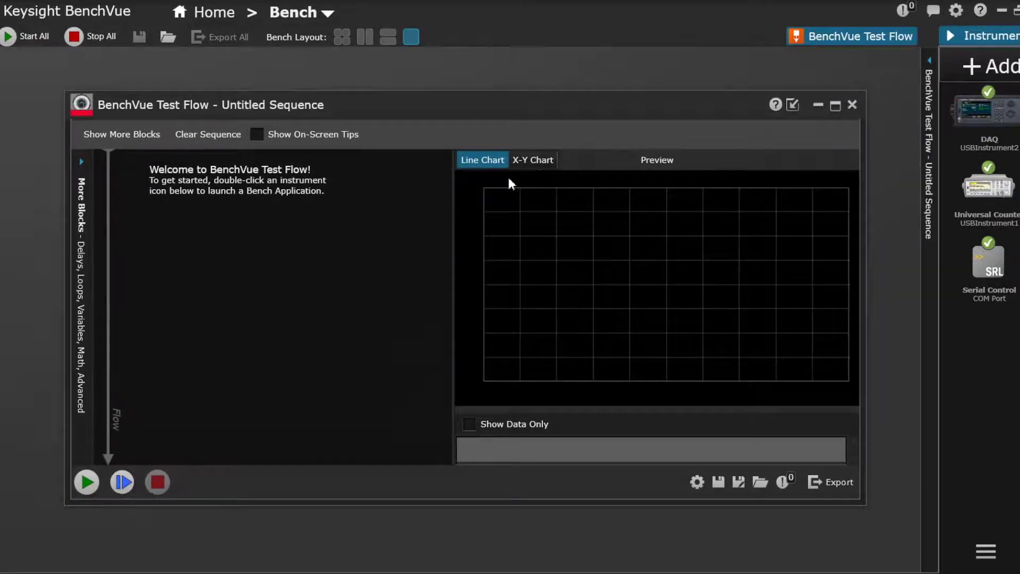
double_click(665, 101)
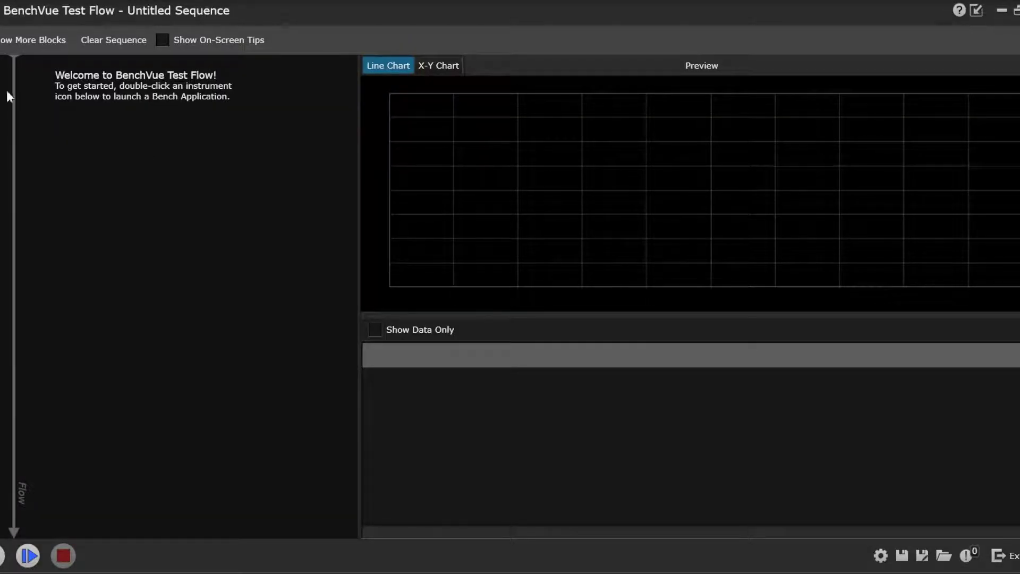
click(81, 181)
- Launch the Universal Counter app for USBInstrument1 and undock it into its own window
double_click(1000, 194)
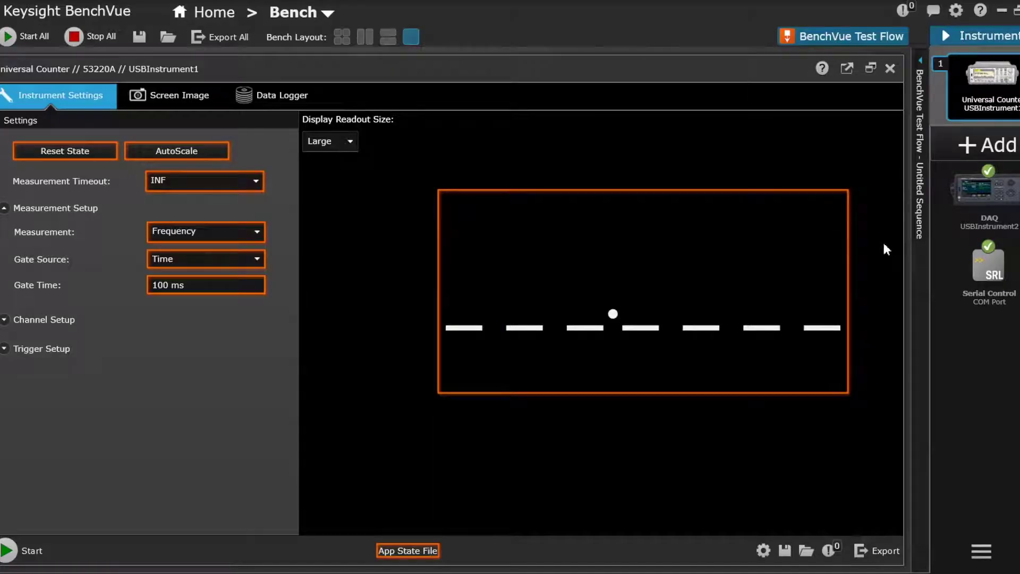
click(847, 68)
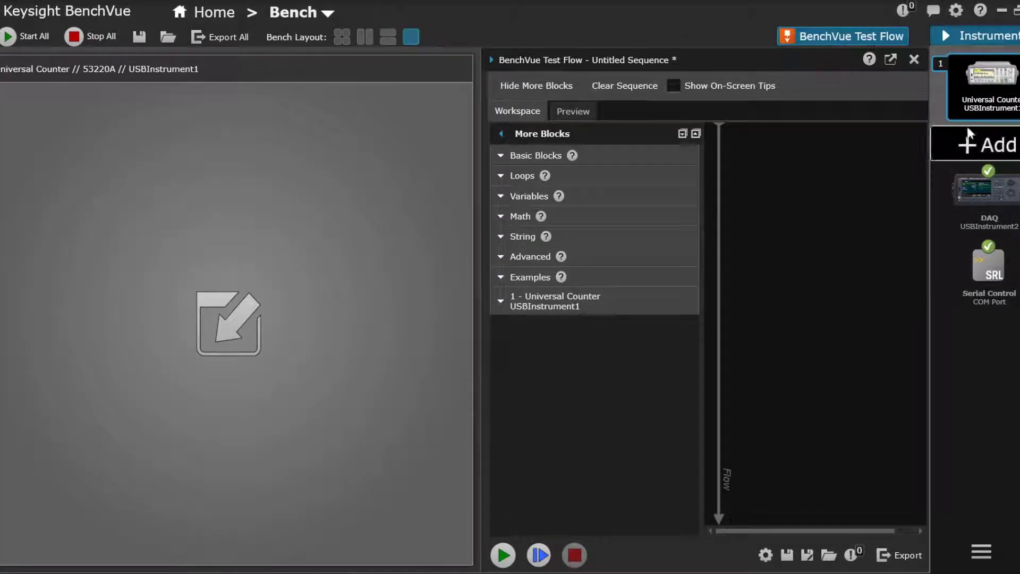
- Add the Universal Counter's Measurement Value block to the flow and remove it again
click(501, 303)
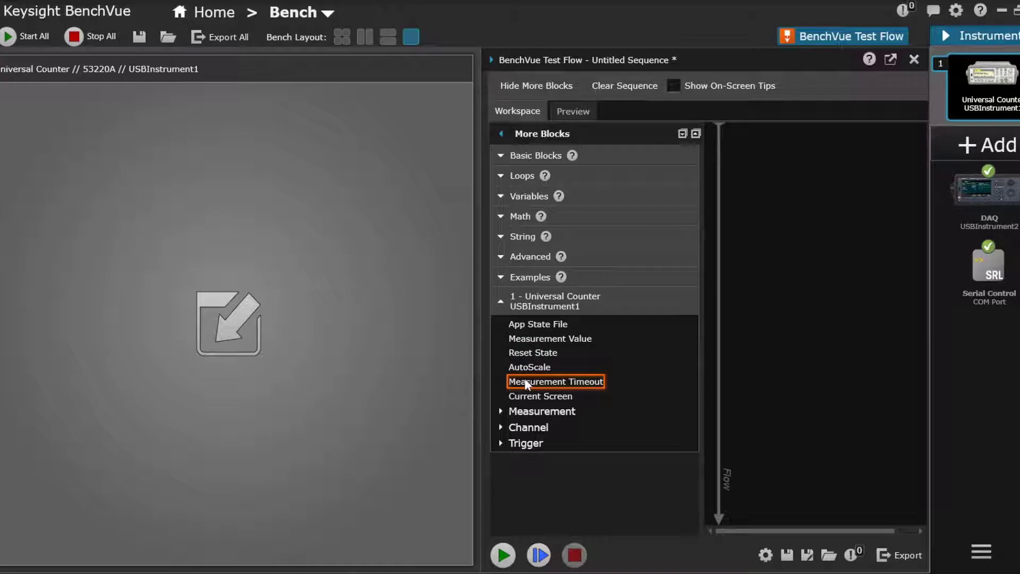
drag(598, 339, 750, 175)
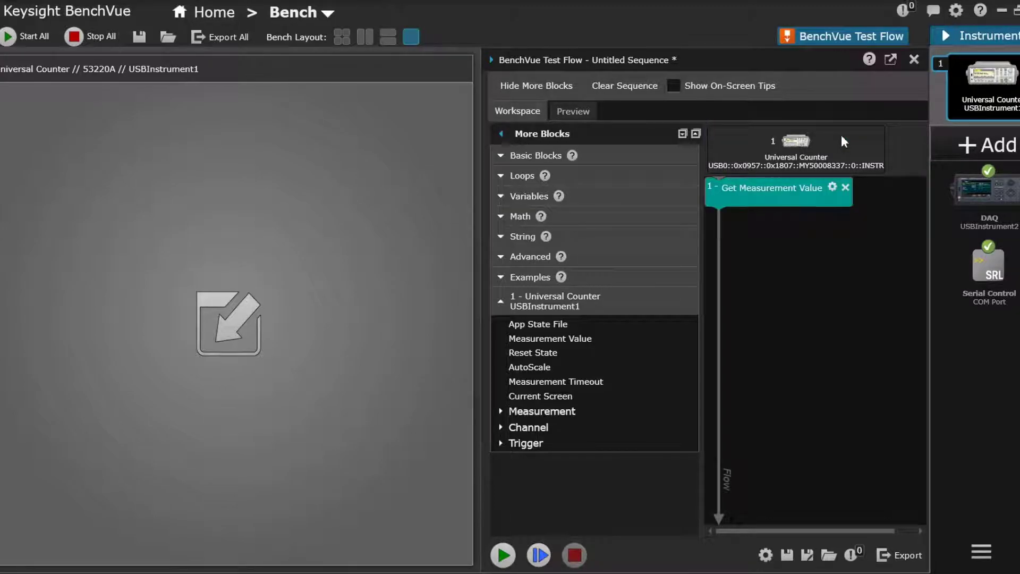
click(846, 187)
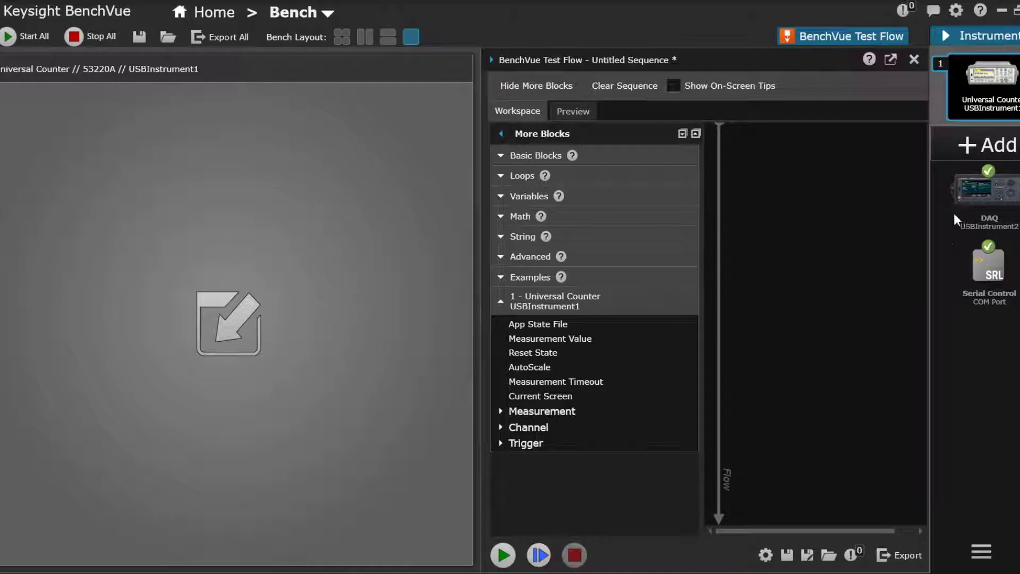
- Try to launch the DAQ app for USBInstrument2 and cancel the licence dialog
click(968, 195)
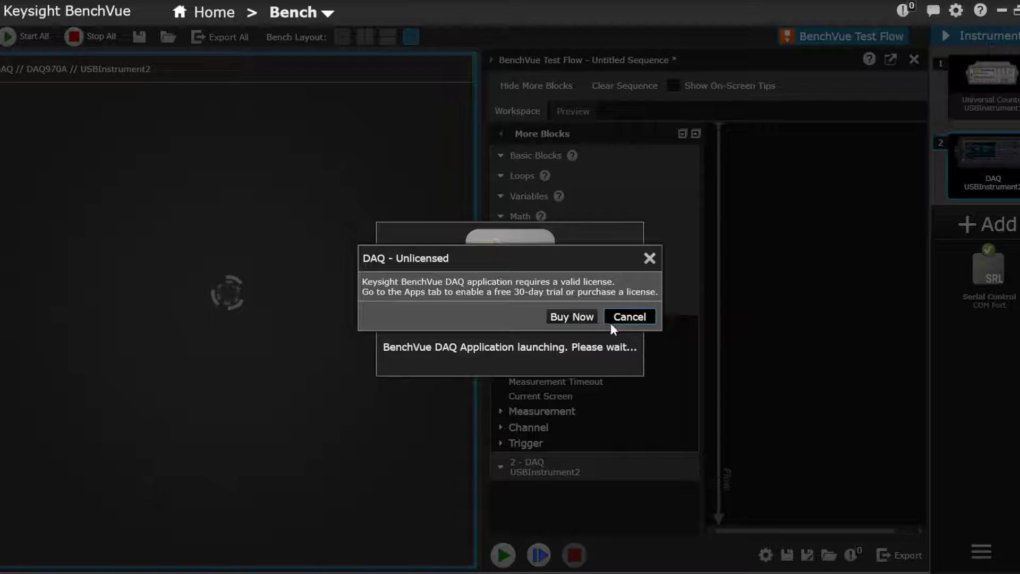
click(635, 317)
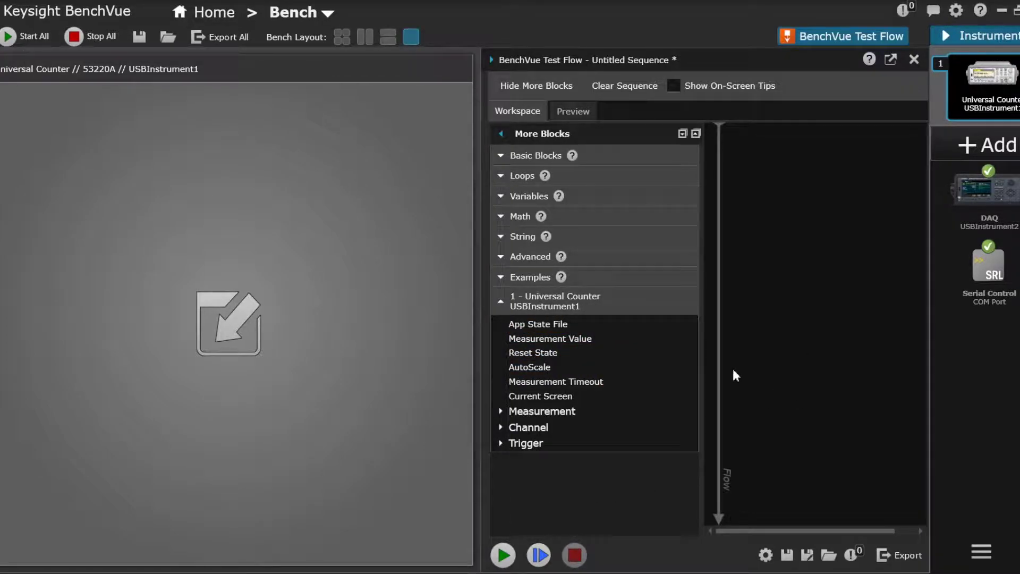
- Collapse the Universal Counter blocks, then undock and maximize Test Flow with a wider sequence area
click(501, 303)
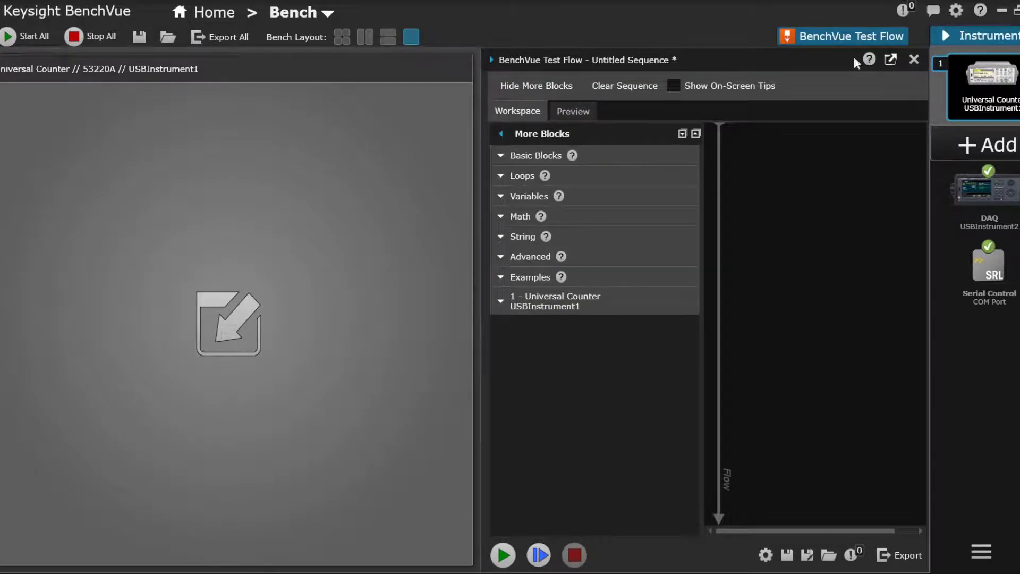
click(891, 59)
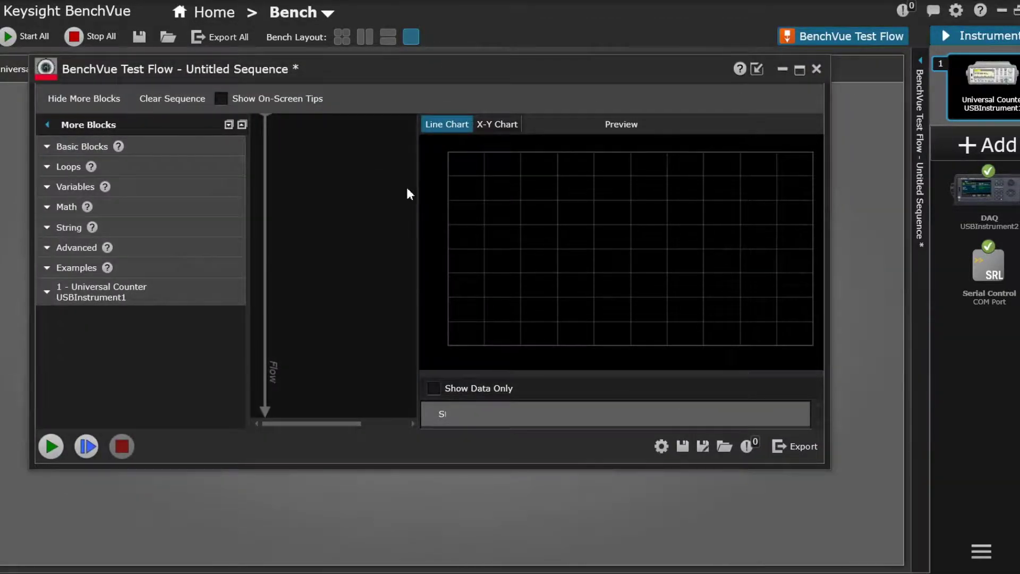
click(799, 68)
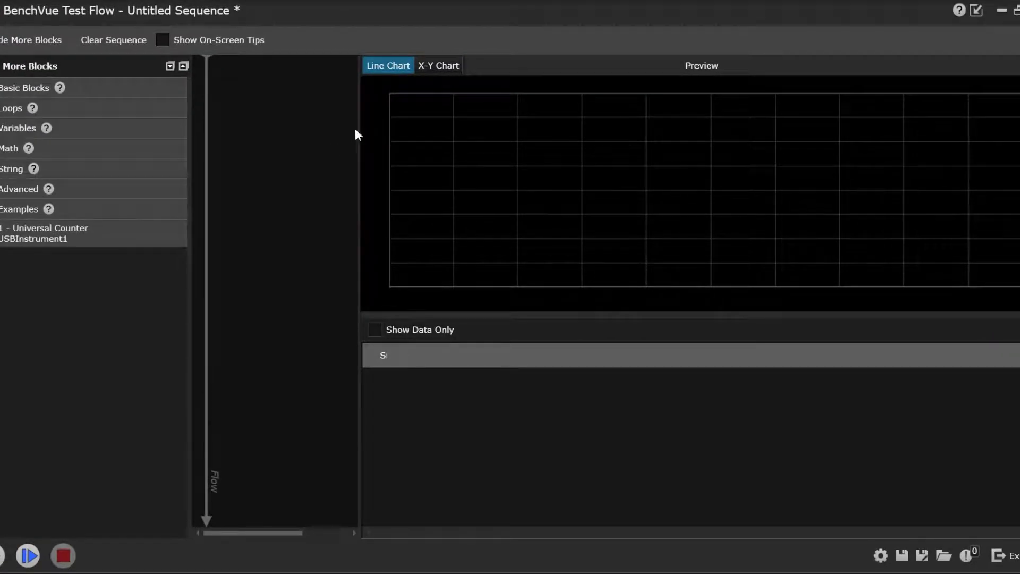
drag(360, 128, 486, 131)
- Place a Count loop in the flow with a second Count loop nested inside, and set the outer loop to repeat 5 times
click(85, 187)
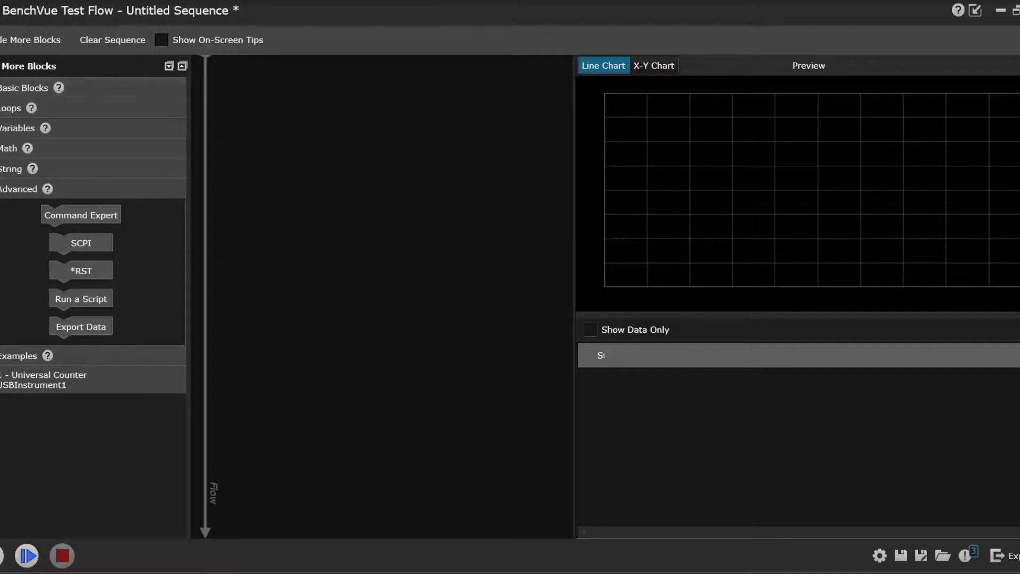
click(11, 108)
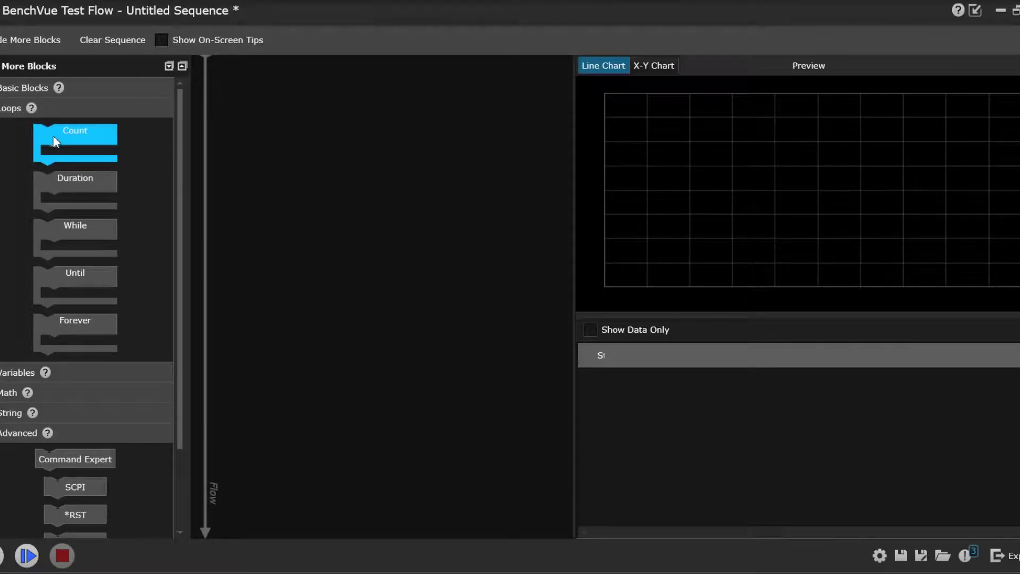
drag(69, 137, 269, 103)
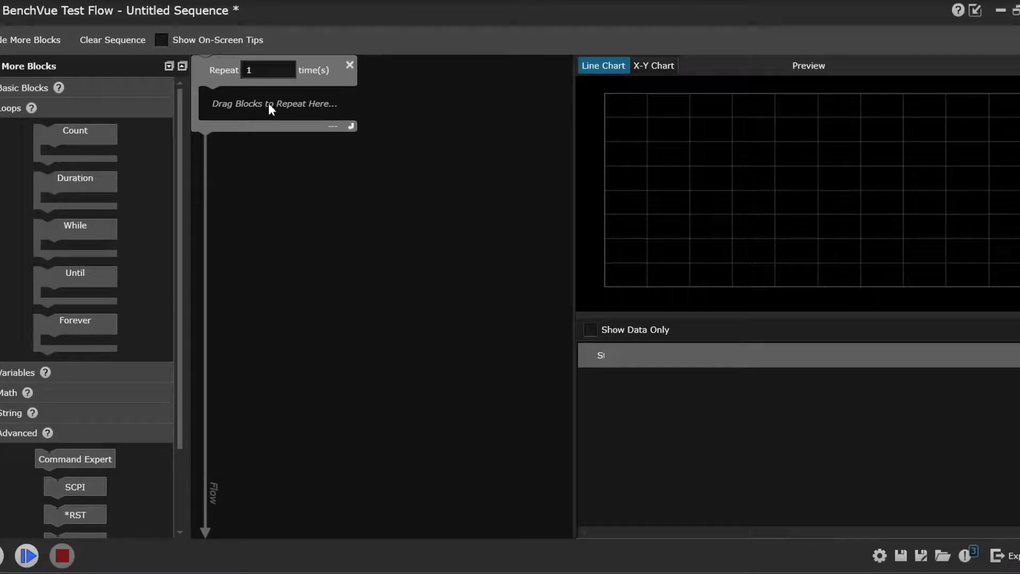
drag(67, 138, 273, 113)
click(265, 70)
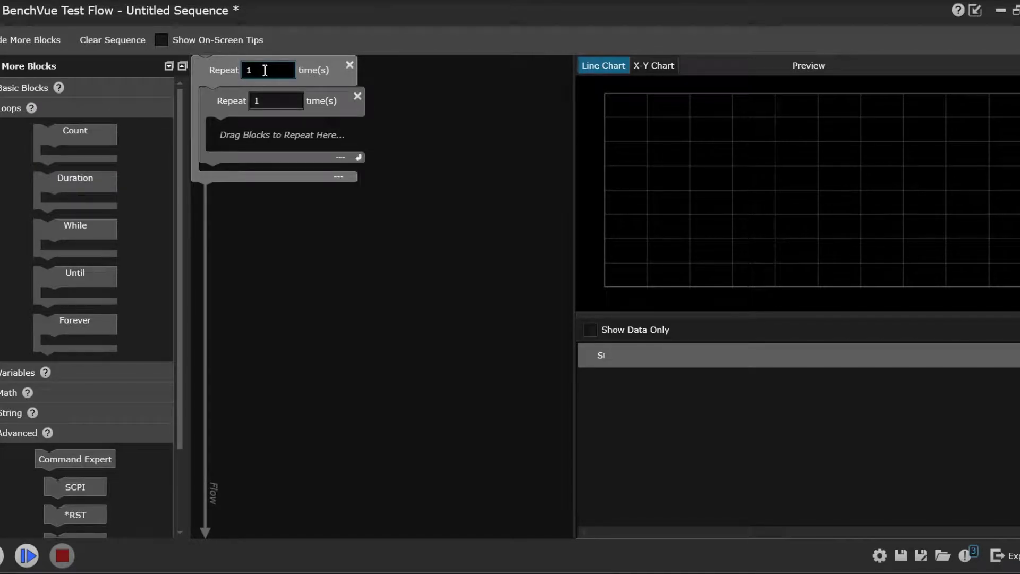
text(5)
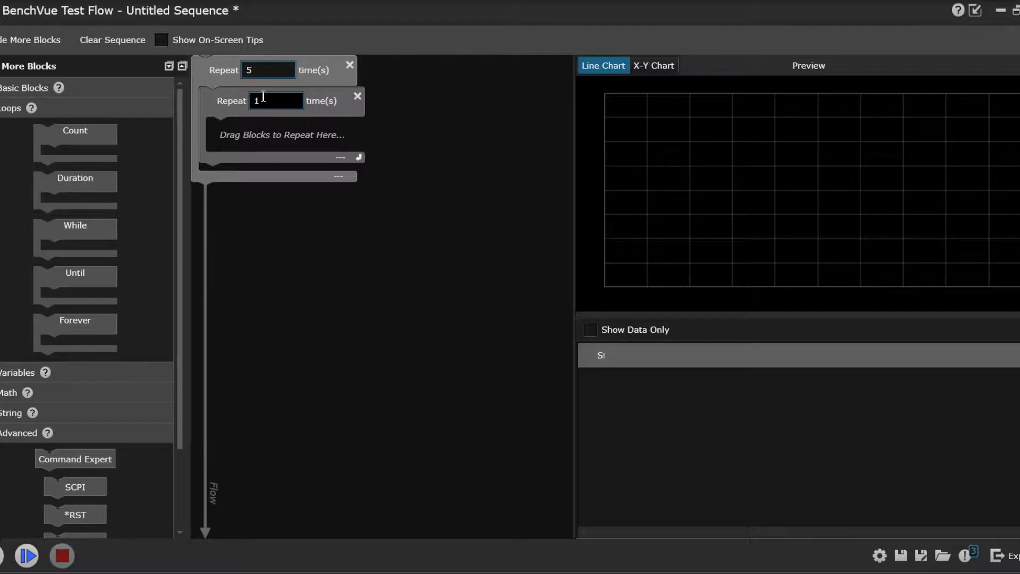
- Place two SCPI blocks, one below the other, inside the inner loop
click(106, 108)
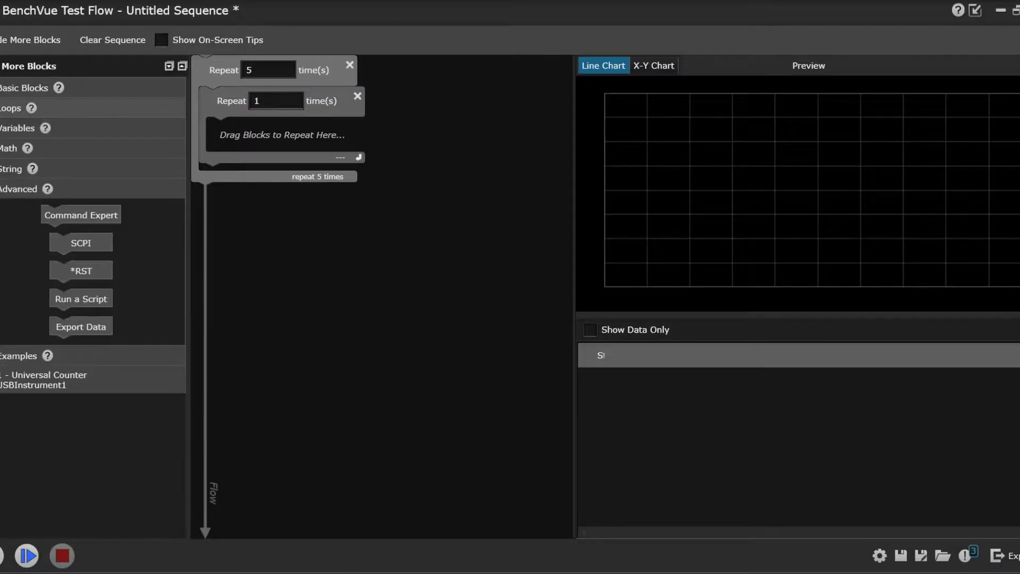
drag(70, 241, 317, 149)
drag(120, 235, 339, 189)
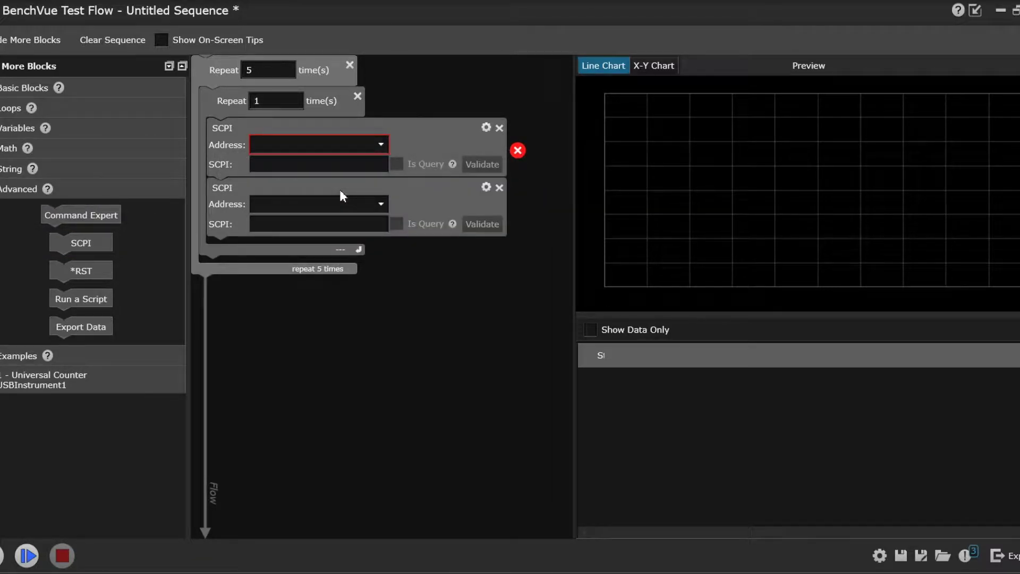
- Set the address of both SCPI blocks to USBInstrument2
click(382, 145)
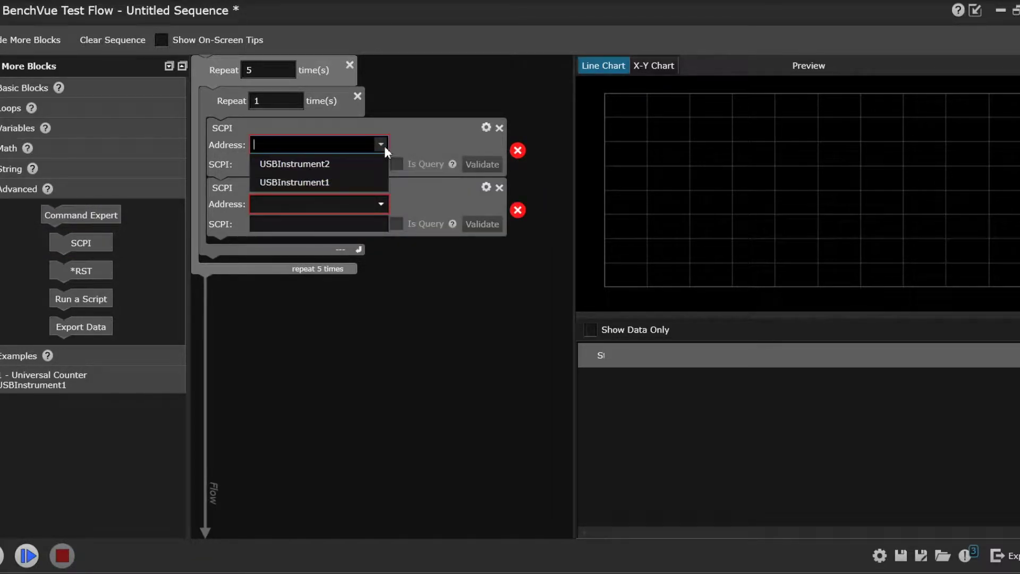
click(332, 164)
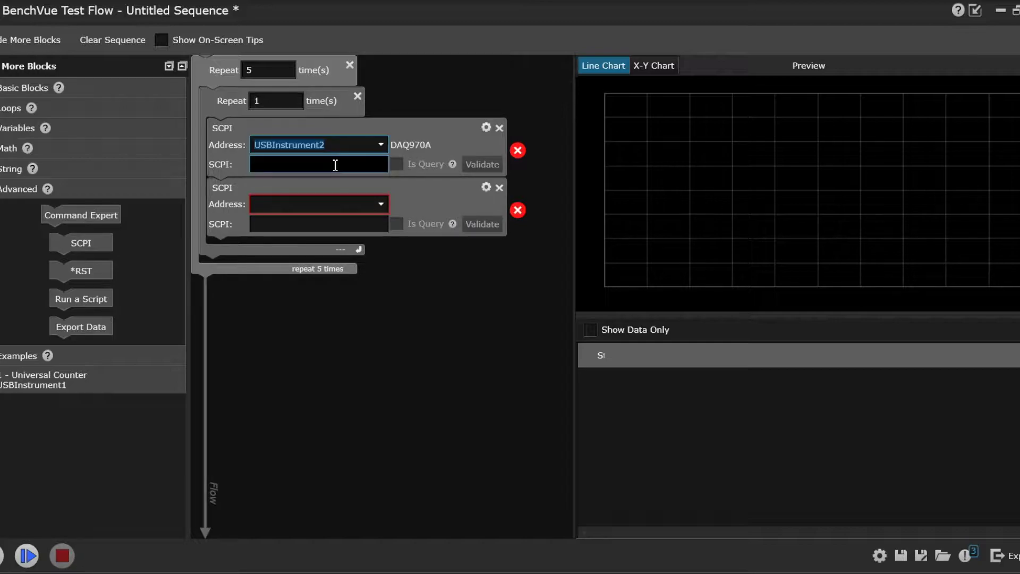
click(381, 207)
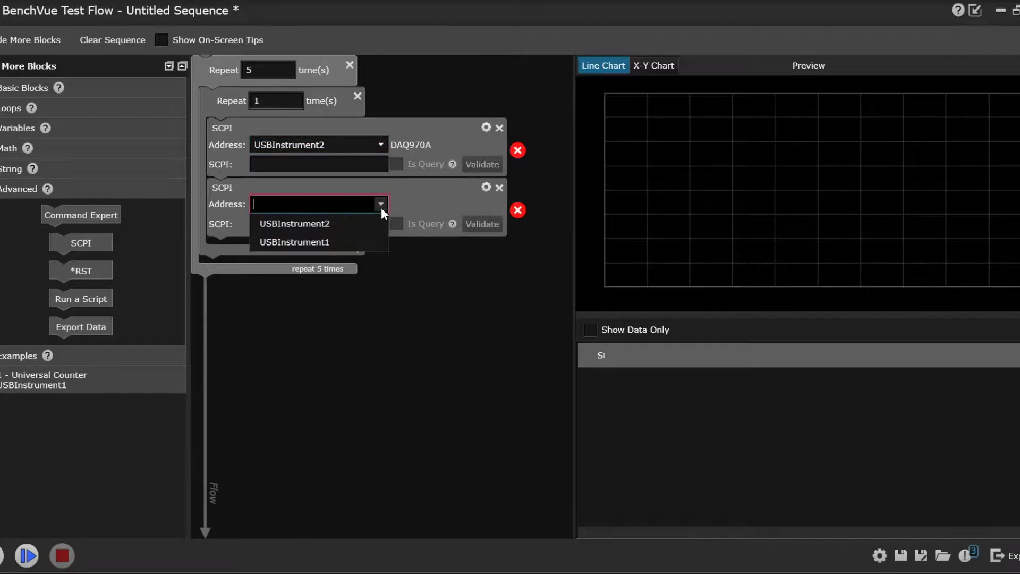
click(326, 223)
click(351, 164)
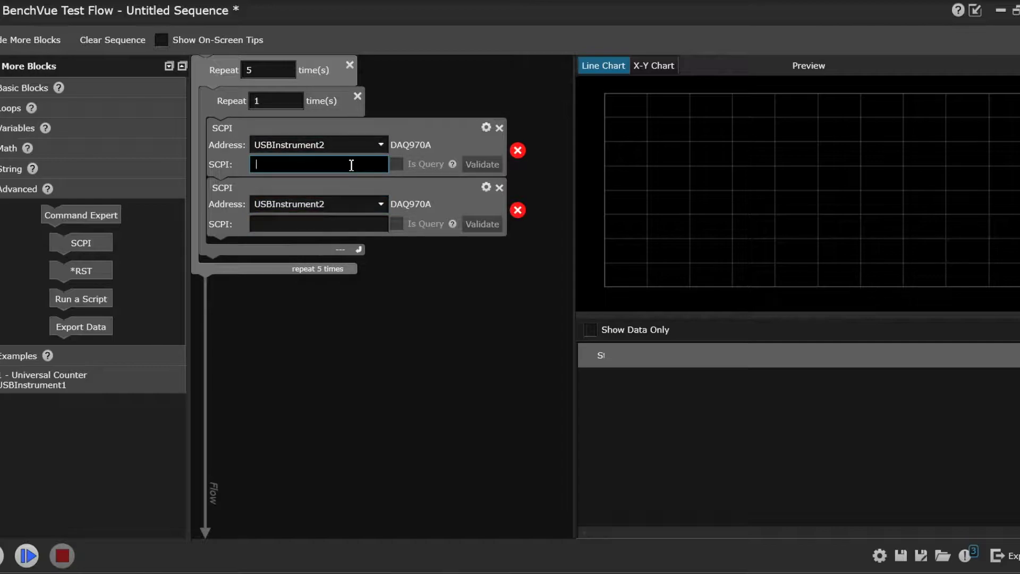
text(MEAS:)
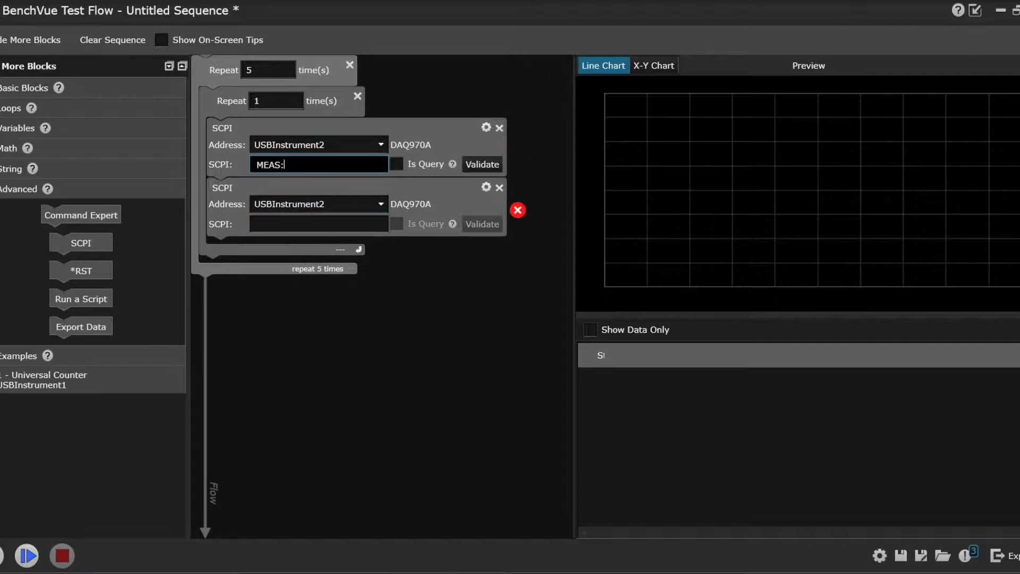
text(CURR:AC? ()
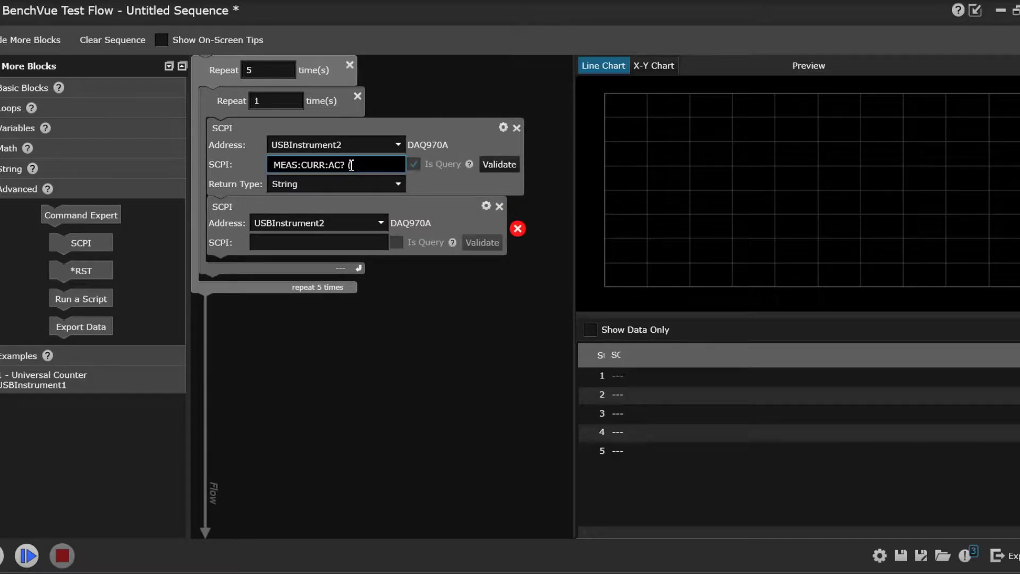
text(@121)
click(397, 180)
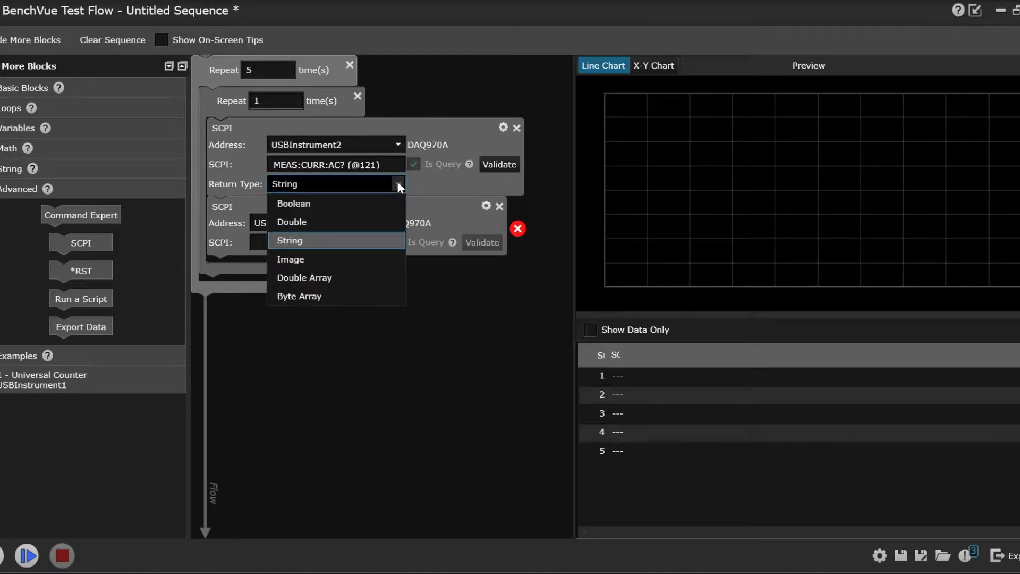
click(314, 222)
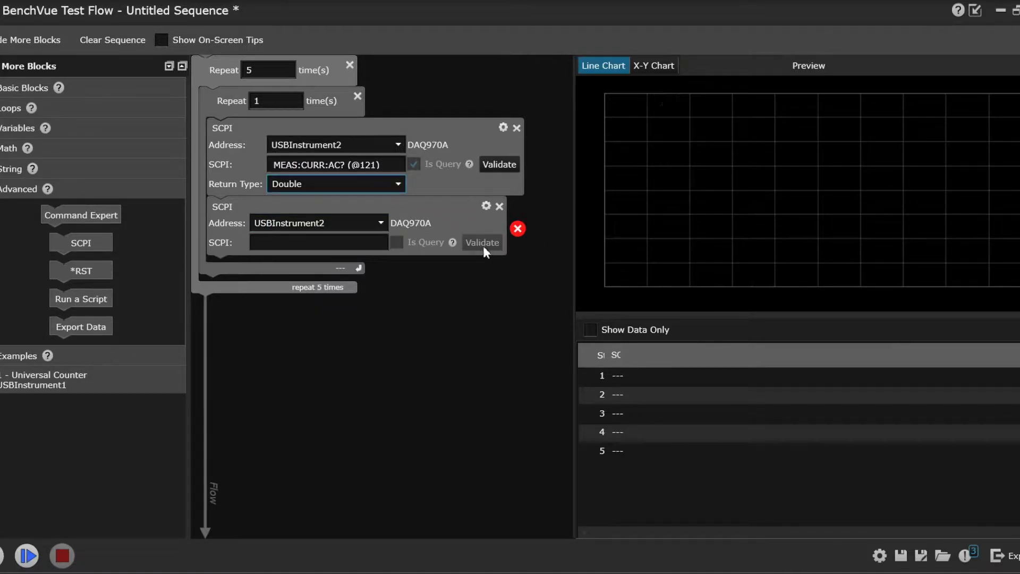
click(381, 222)
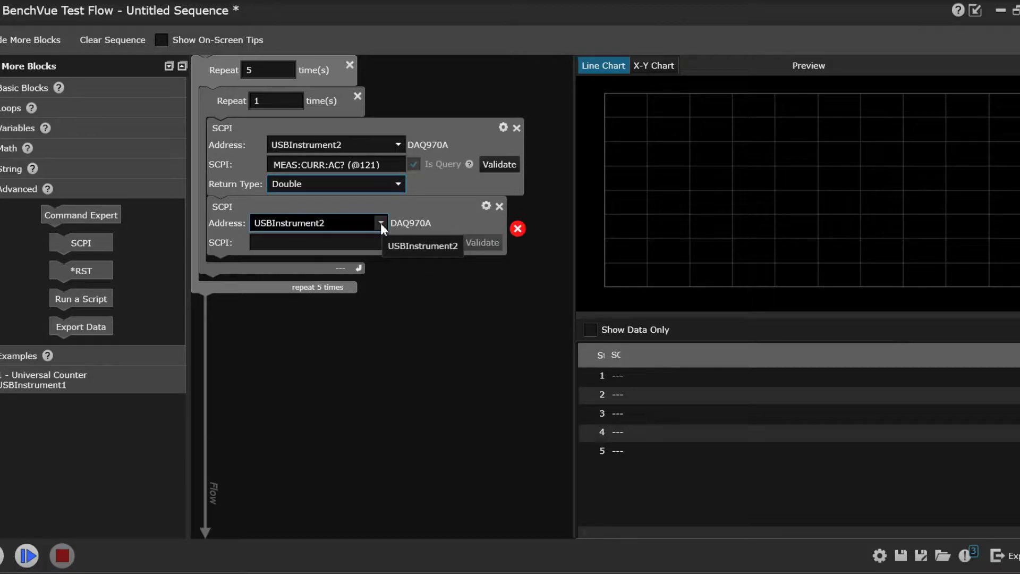
click(364, 243)
text(MEAS:CURR)
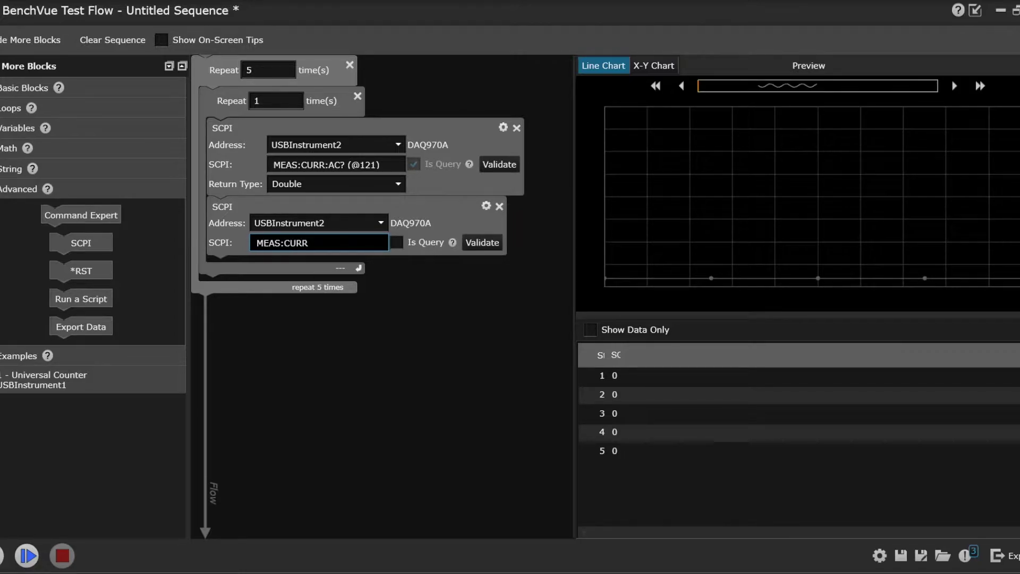
text(:DC)
key(ctrl+a)
click(325, 243)
text(? (1)
key(BackSpace)
text(@122))
click(397, 242)
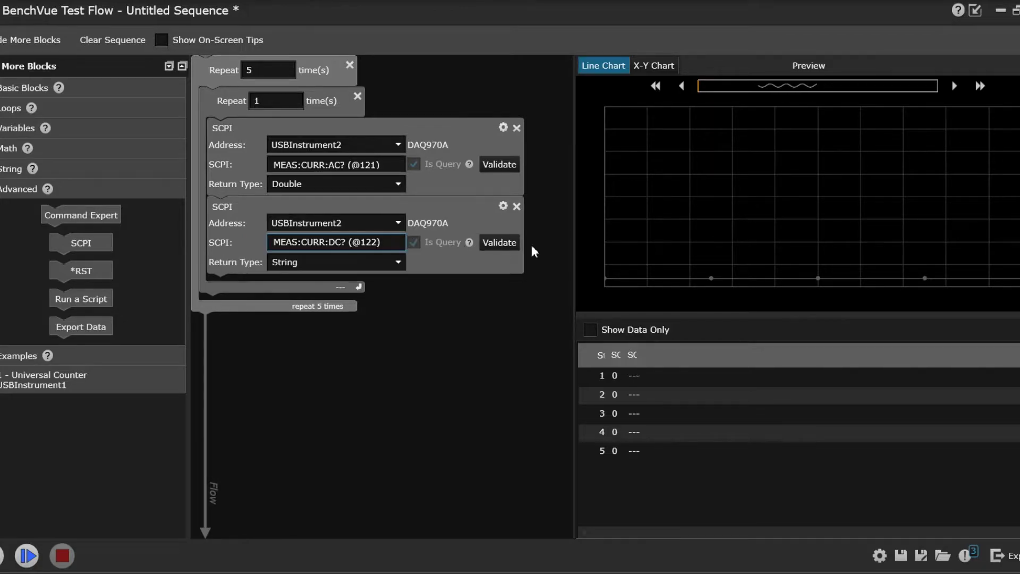
- Set the second SCPI block's return type to Double and validate the commands of both SCPI blocks
click(397, 263)
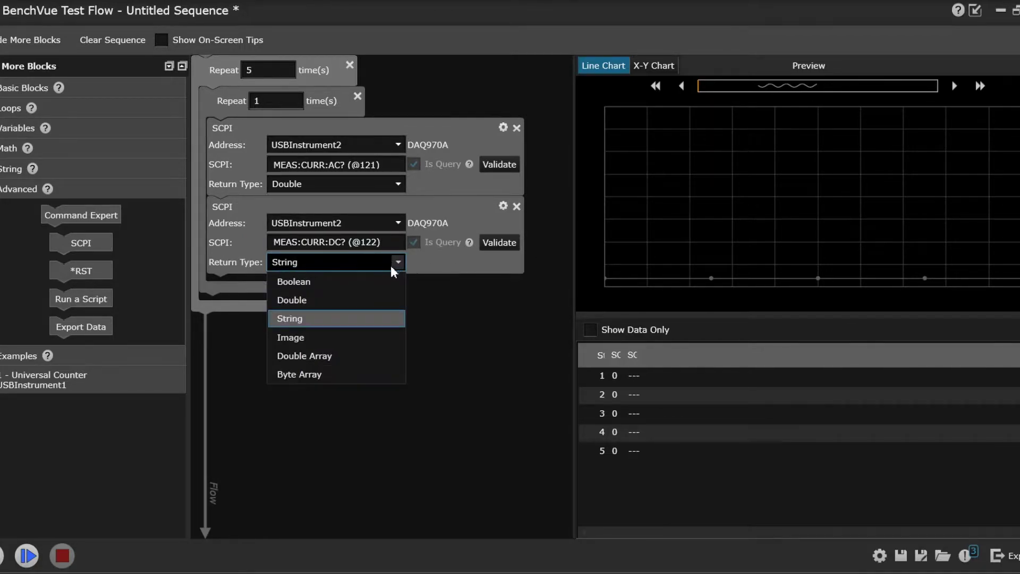
click(340, 298)
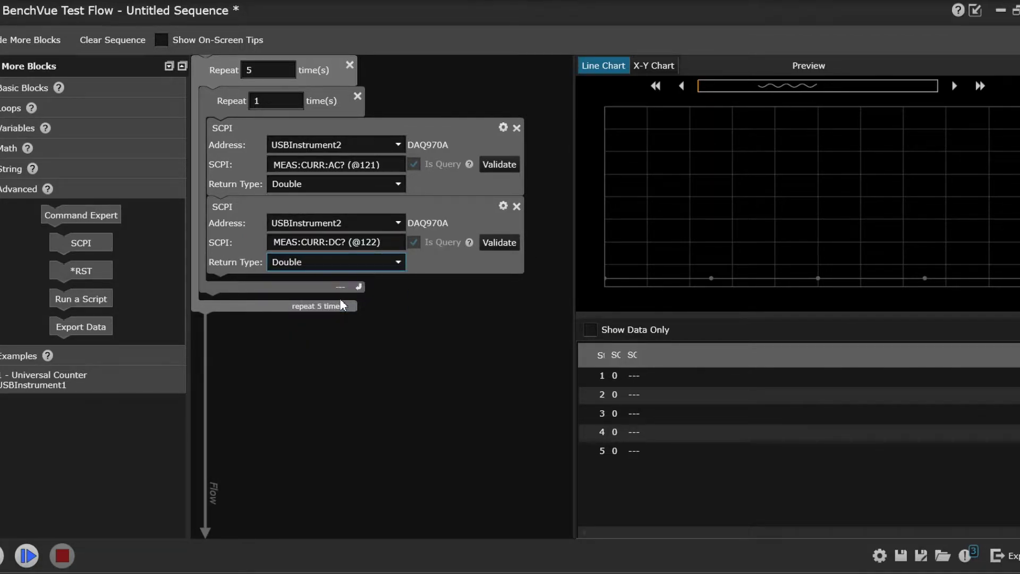
click(500, 164)
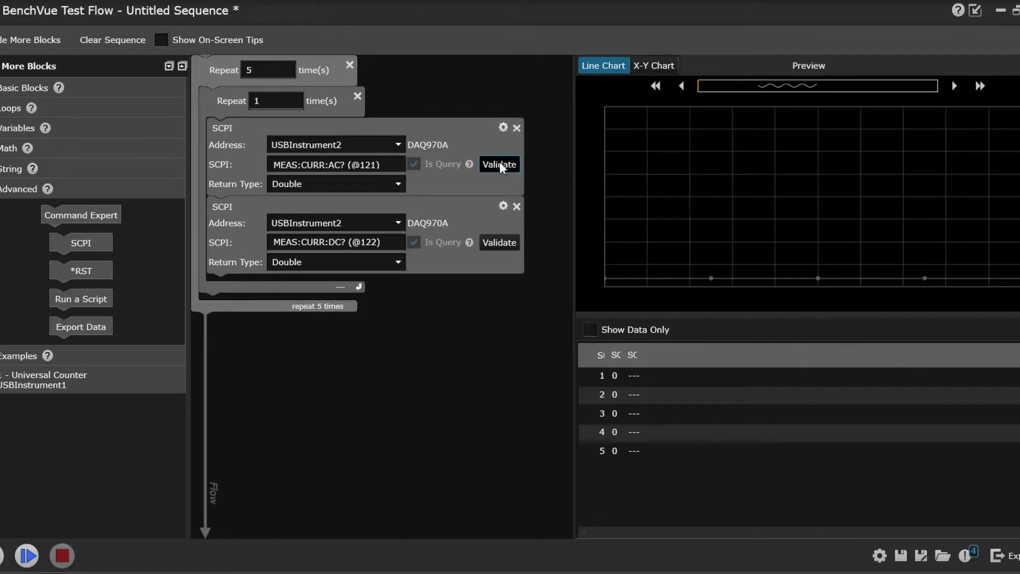
click(499, 246)
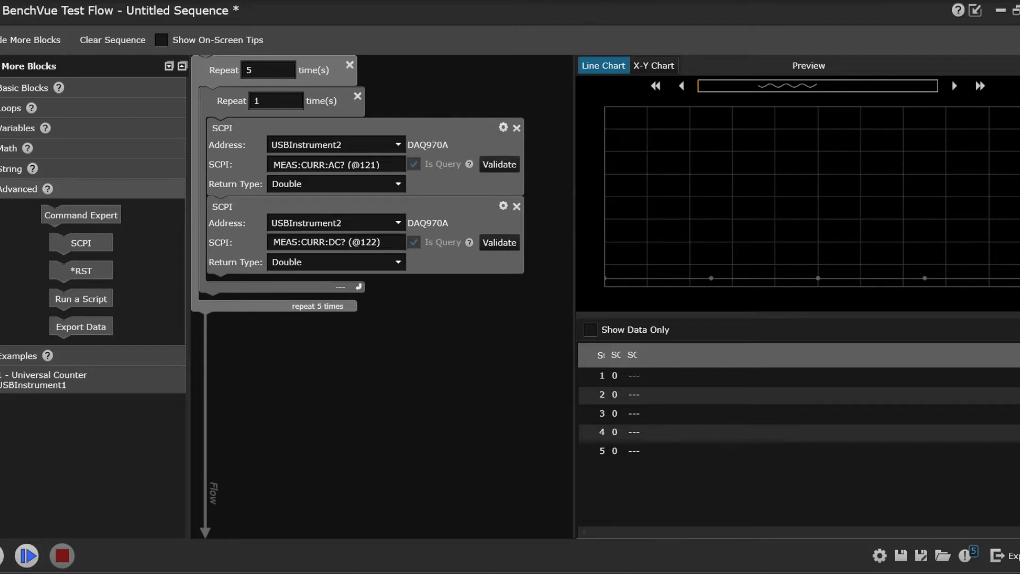
- Add a Delay block below the second SCPI block inside the inner loop and set it to 5 s
click(11, 87)
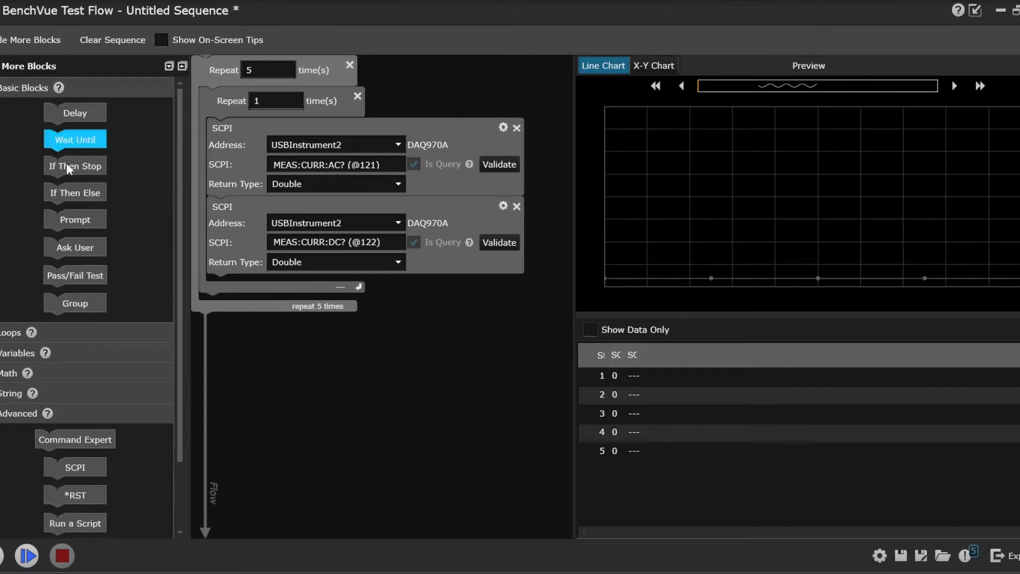
drag(75, 112, 270, 273)
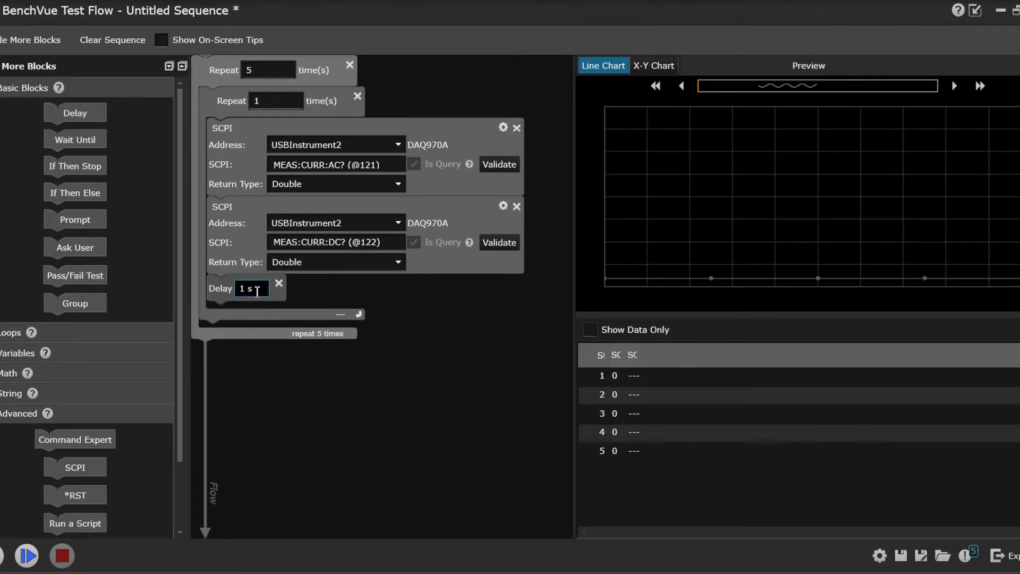
double_click(247, 291)
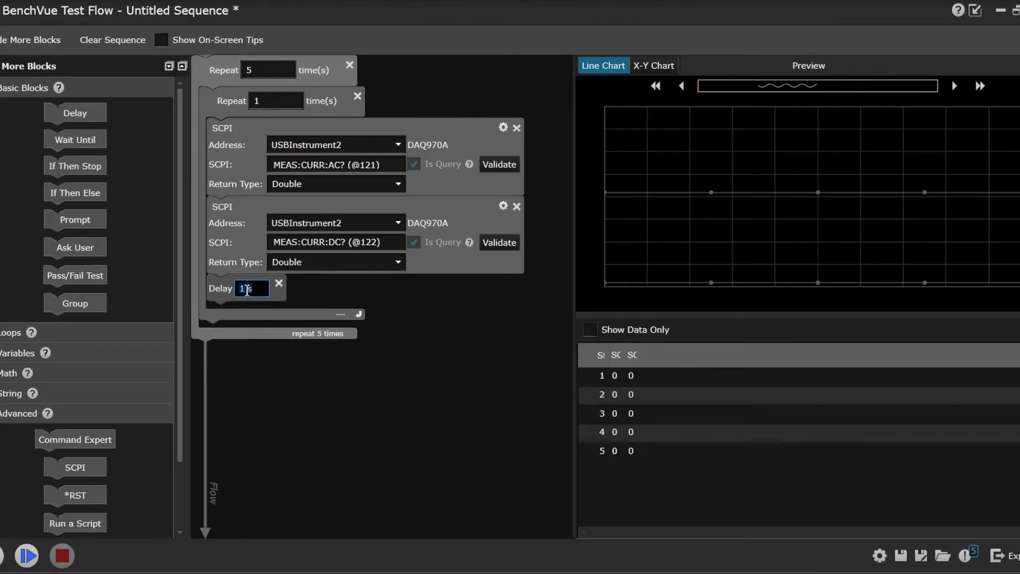
text(5)
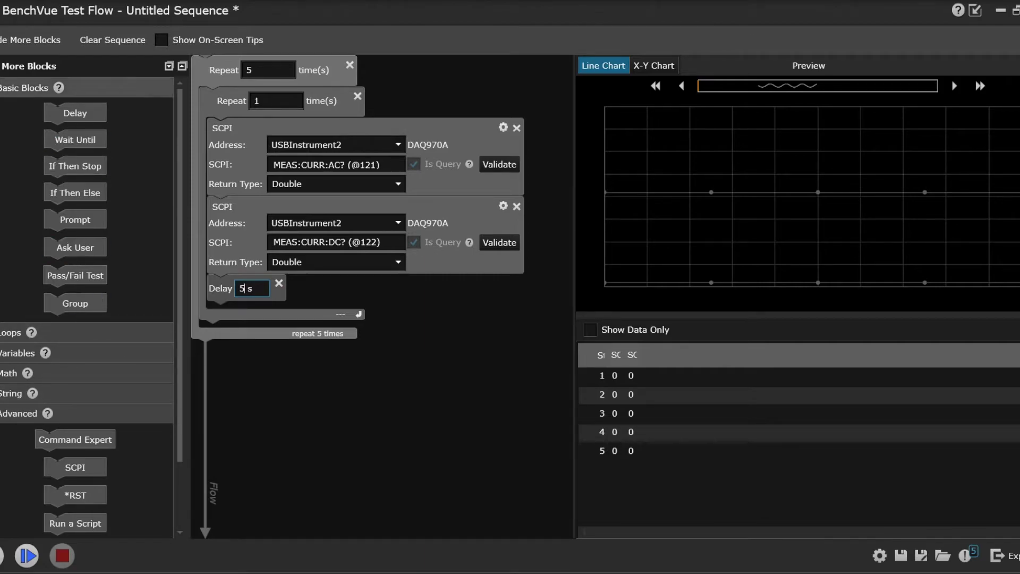
click(21, 88)
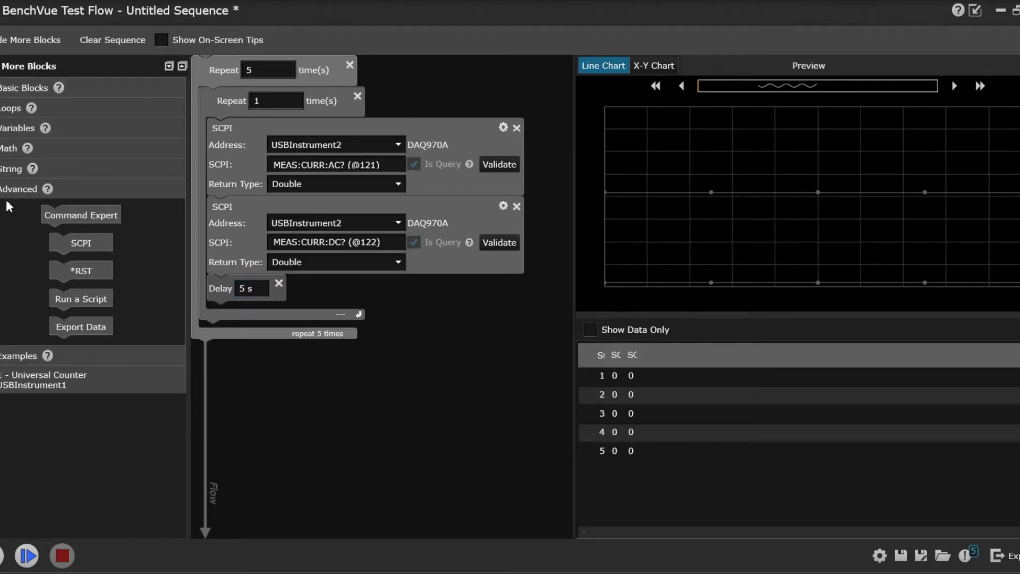
- Place an Export Data block below the outer loop, with Microsoft Excel as the export target
drag(85, 336, 291, 388)
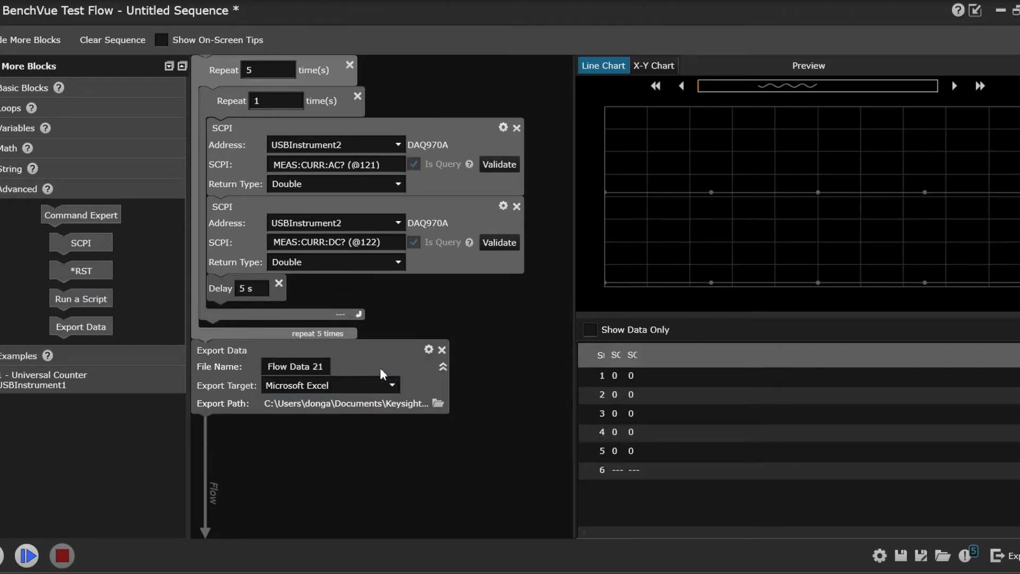
click(395, 391)
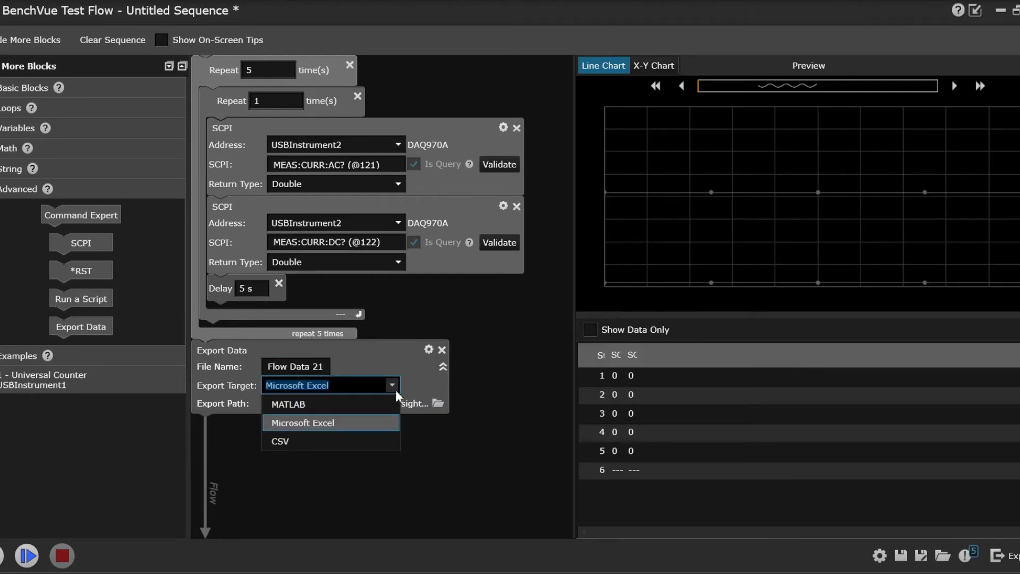
click(396, 389)
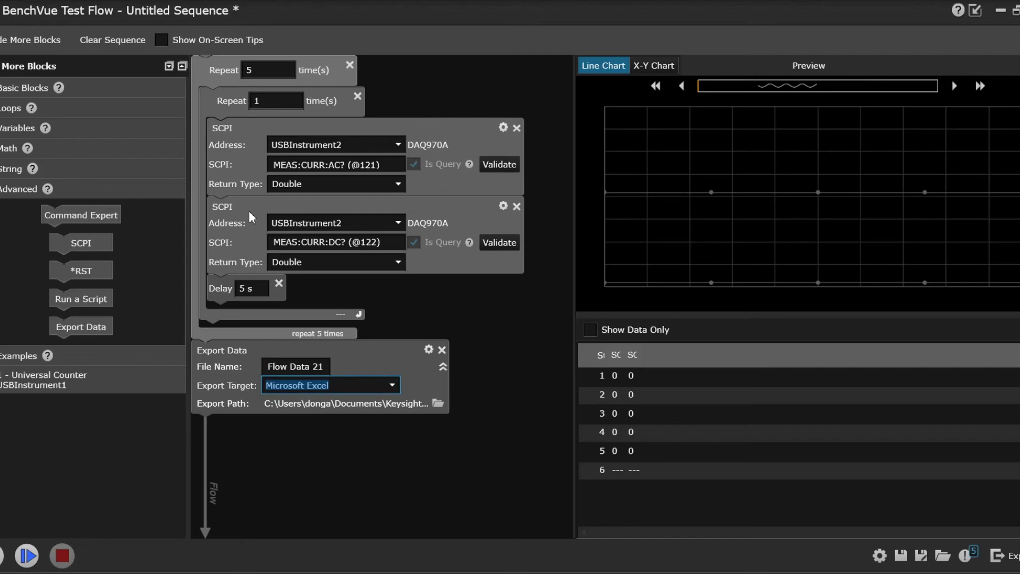
- Hide the additional block library and widen the chart and data area towards the sequence blocks
click(21, 189)
click(169, 66)
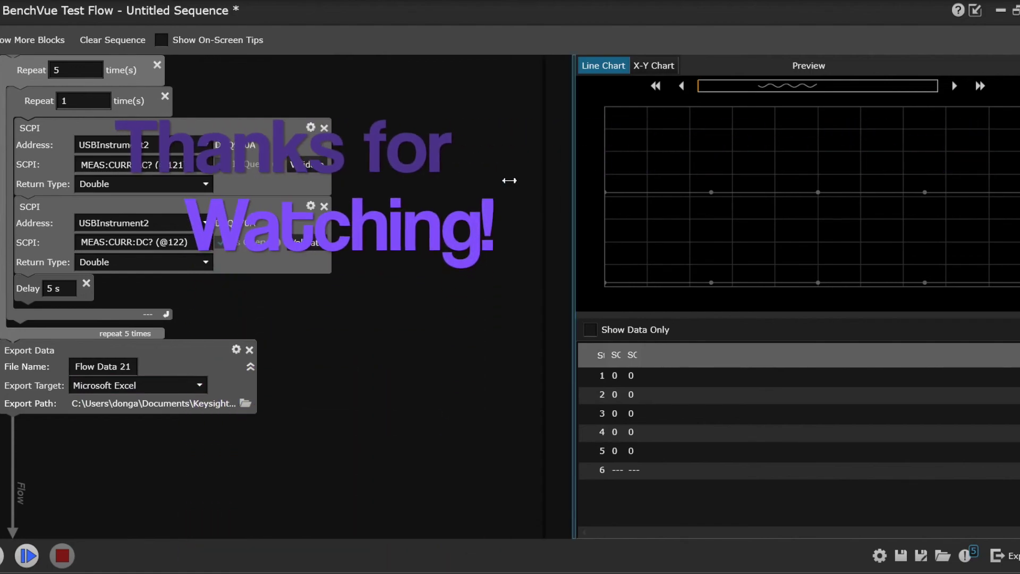
drag(575, 195, 378, 195)
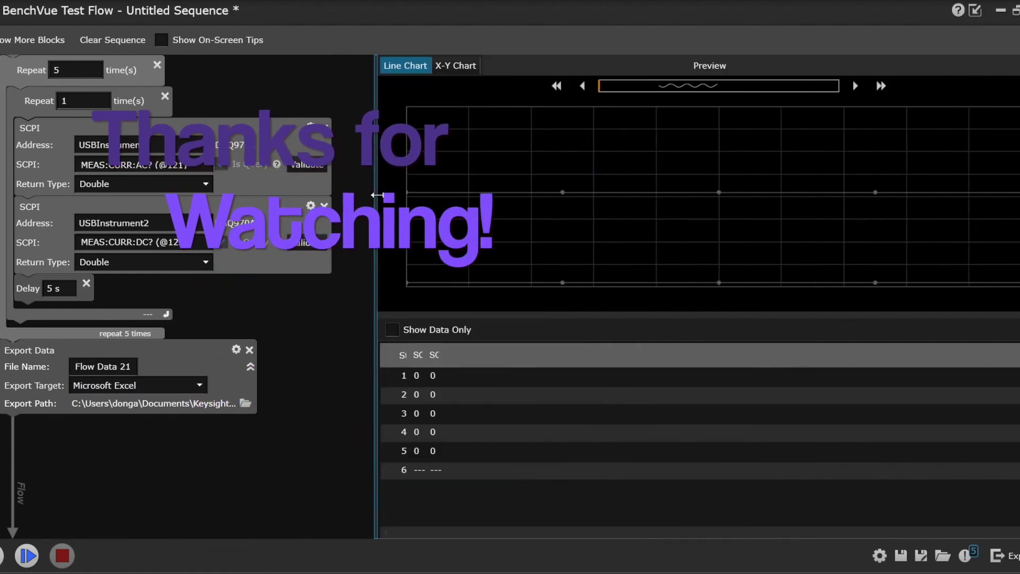